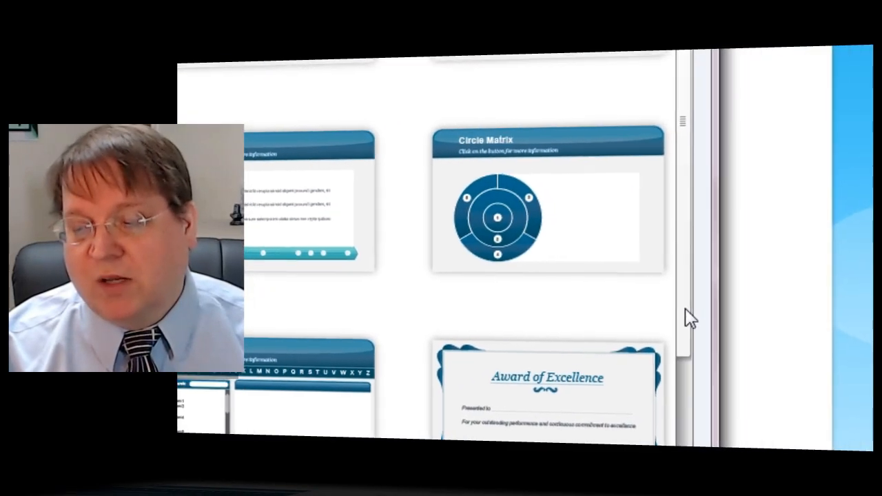
Insert an Accordion interaction from the available learning interactions
left_click_drag(686, 308, 694, 423)
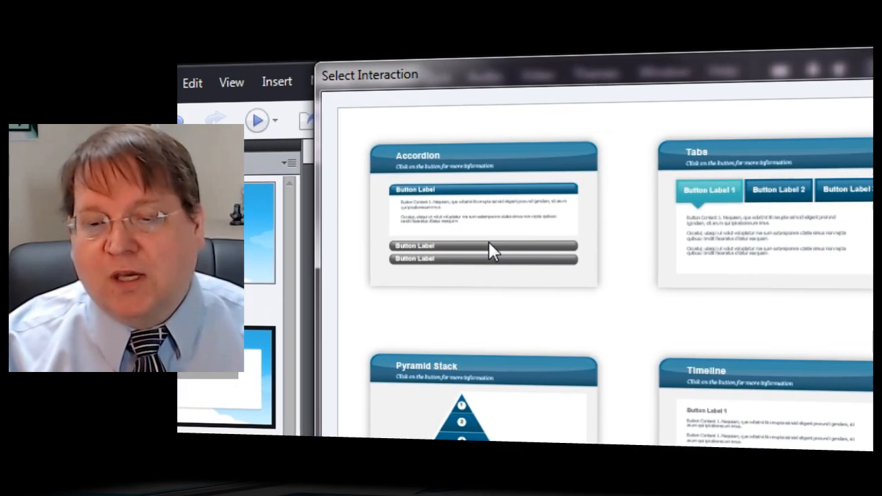
left_click(479, 145)
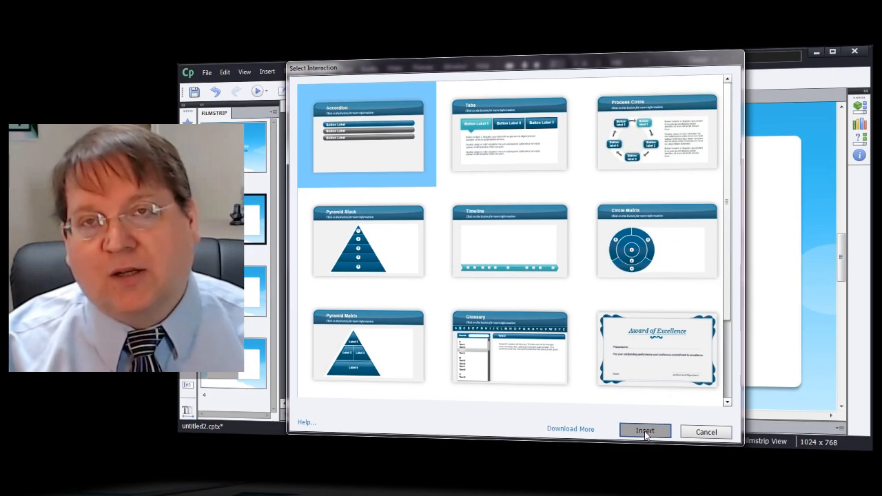
left_click(645, 433)
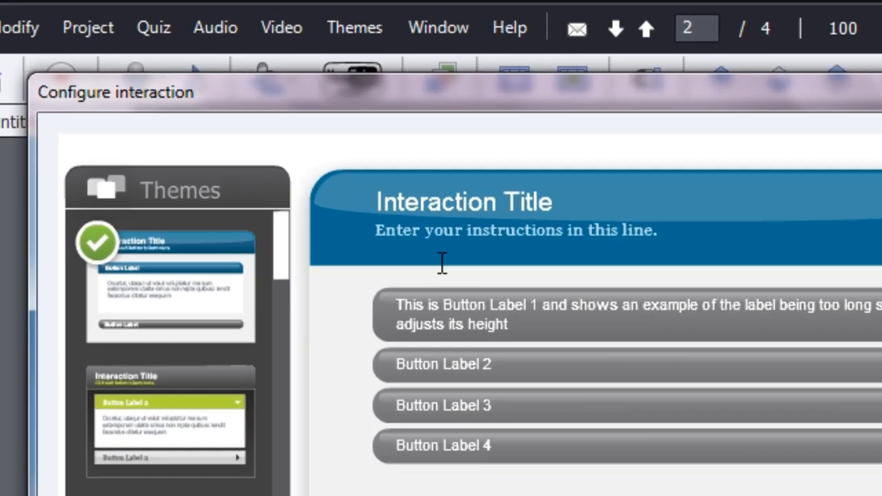
Replace the placeholder title of the interaction with "Workplace Safety"
double_click(468, 201)
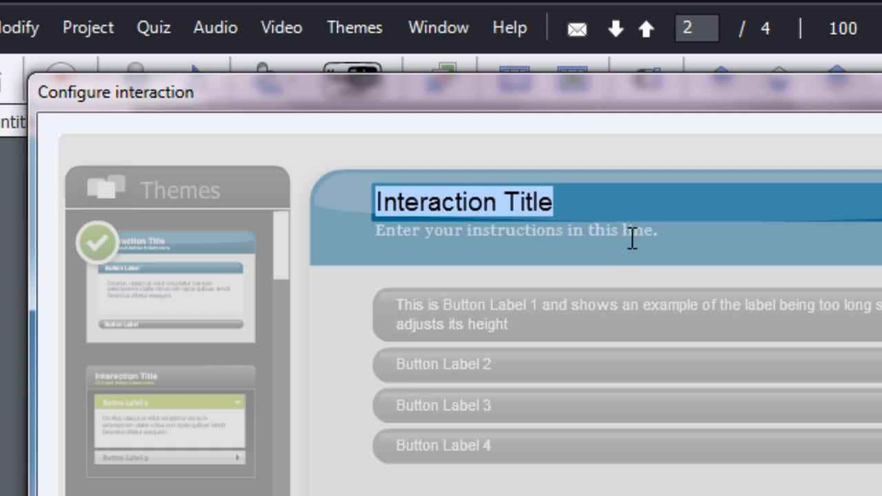
type("Ept")
key("BackSpace")
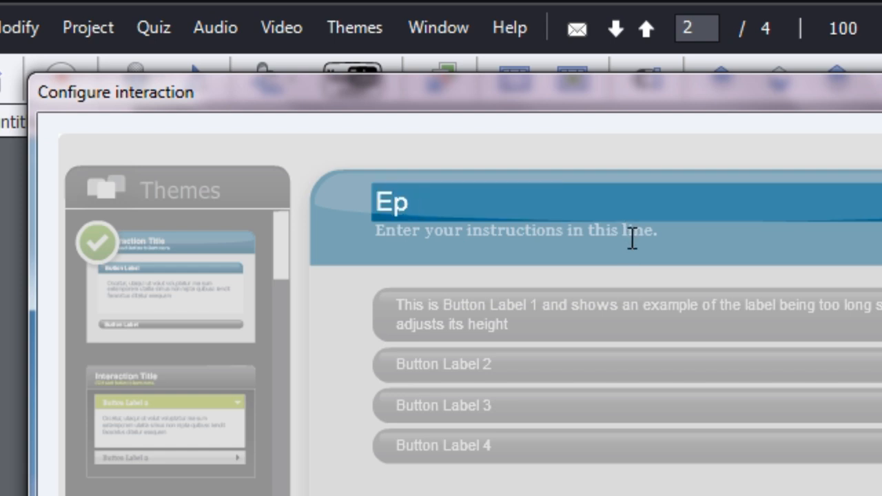
key("BackSpace")
key("BackSpace")
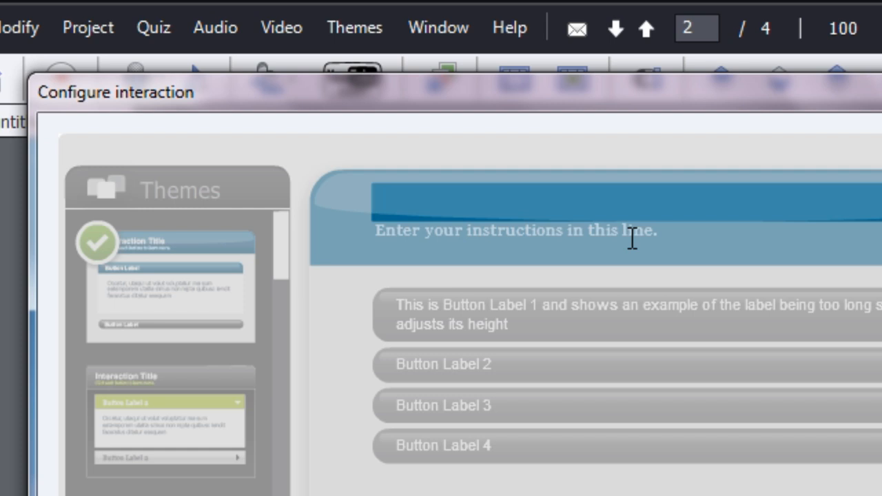
type("Workplace Safety")
key("Return")
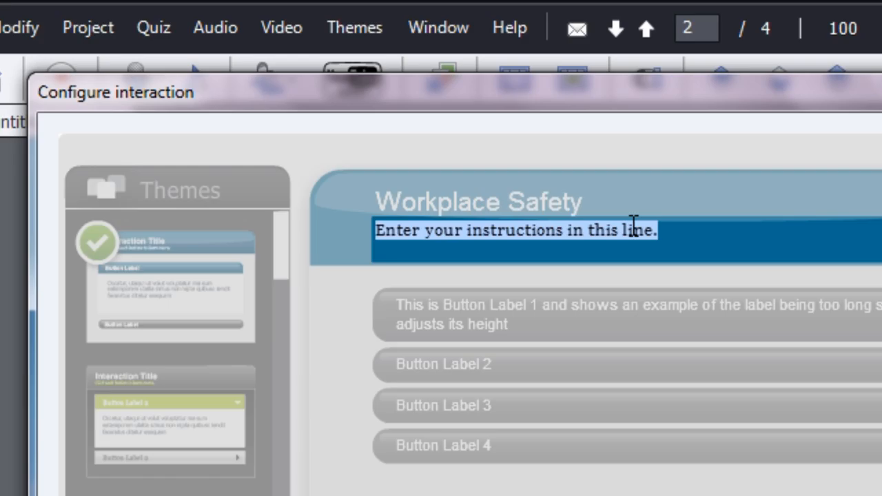
Replace the placeholder instructions under the title with "Understanding How Safety Helps us All"
type("Under")
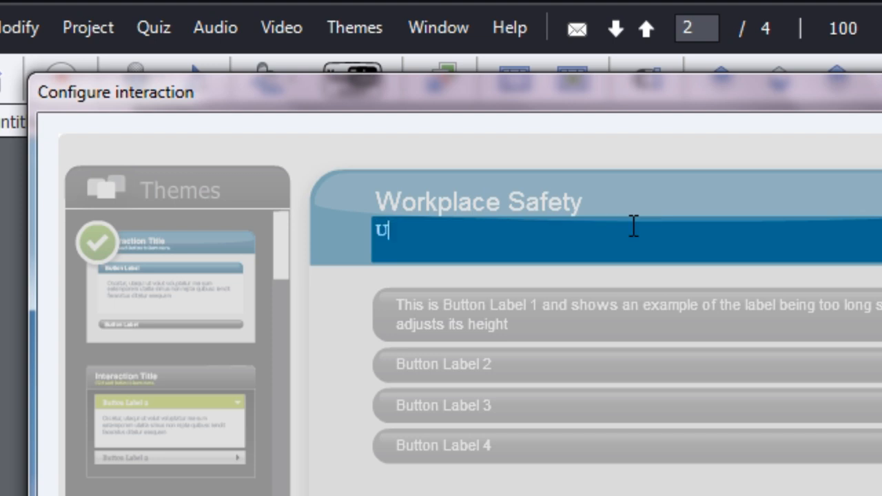
type("ding")
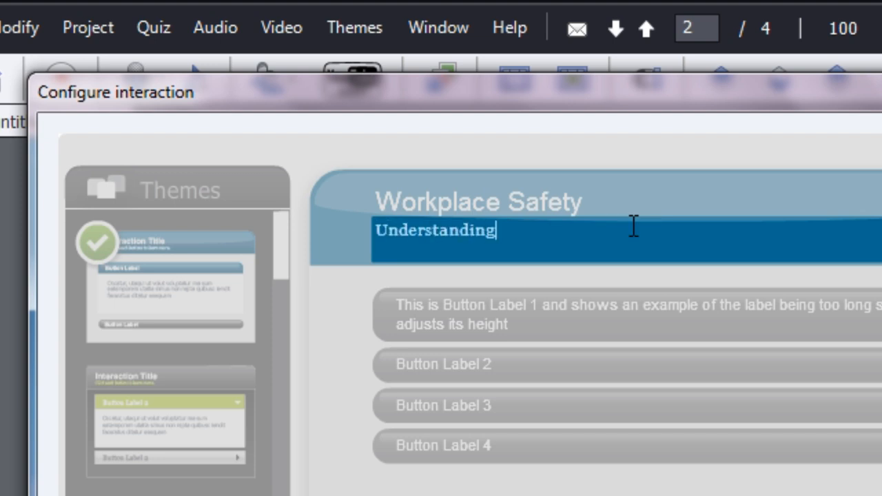
type(" How Safety Helps us All")
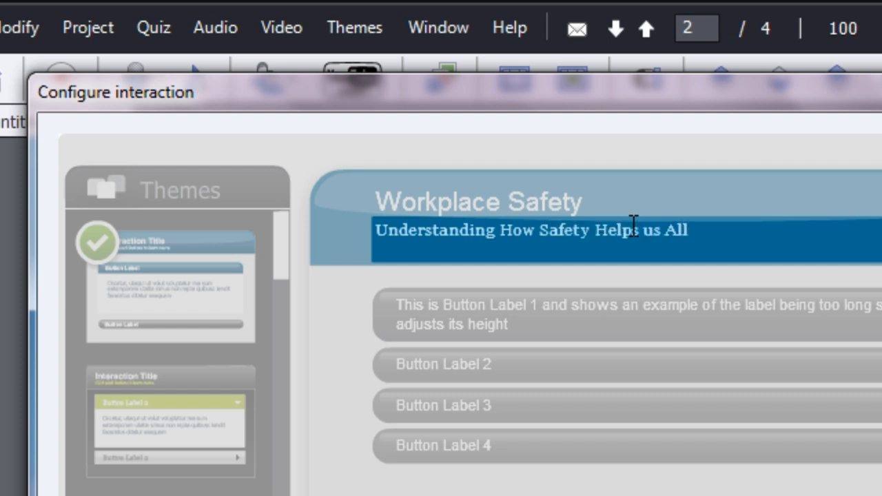
Delete the first accordion button, the one with the overly long label
left_click(648, 311)
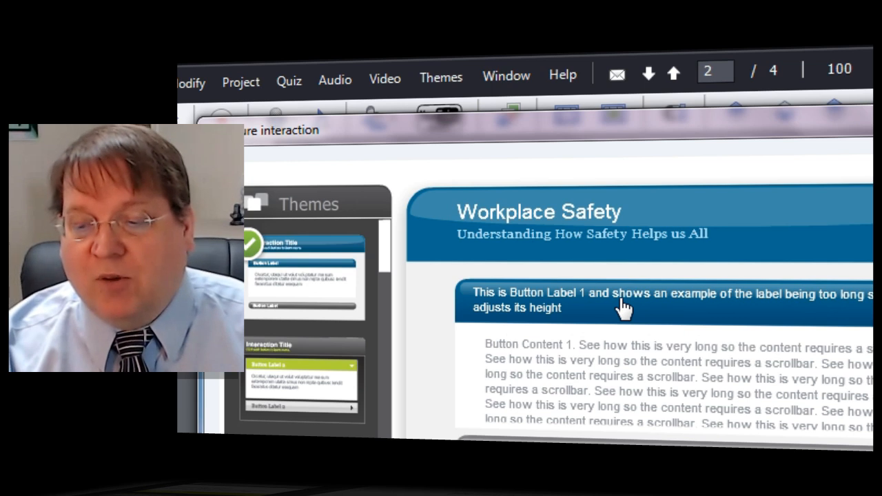
double_click(557, 309)
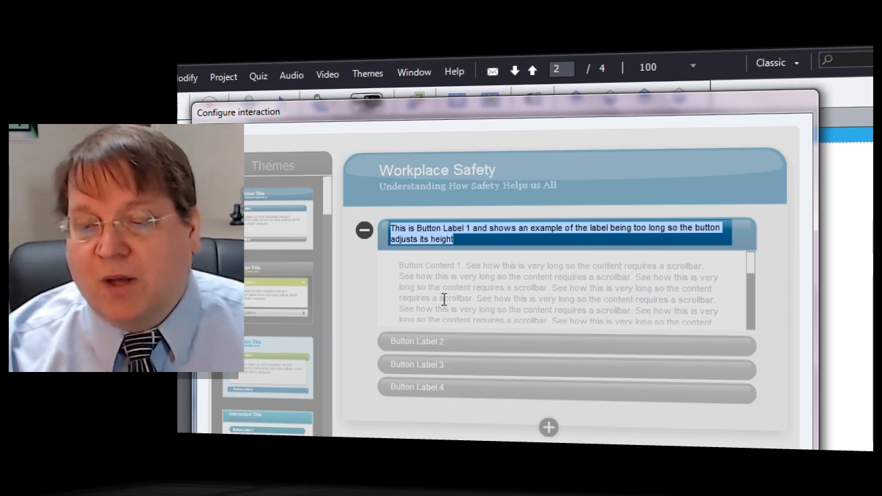
left_click(364, 232)
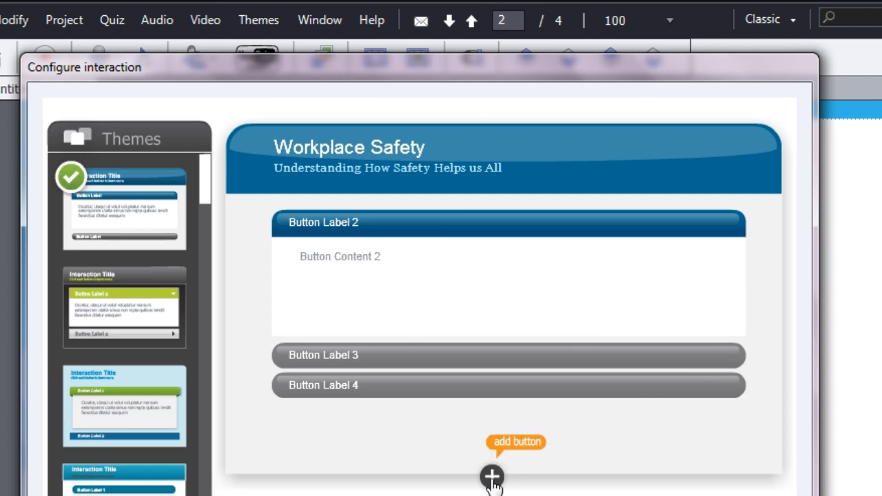
Add a new button at the end of the accordion and delete that button again
left_click(492, 477)
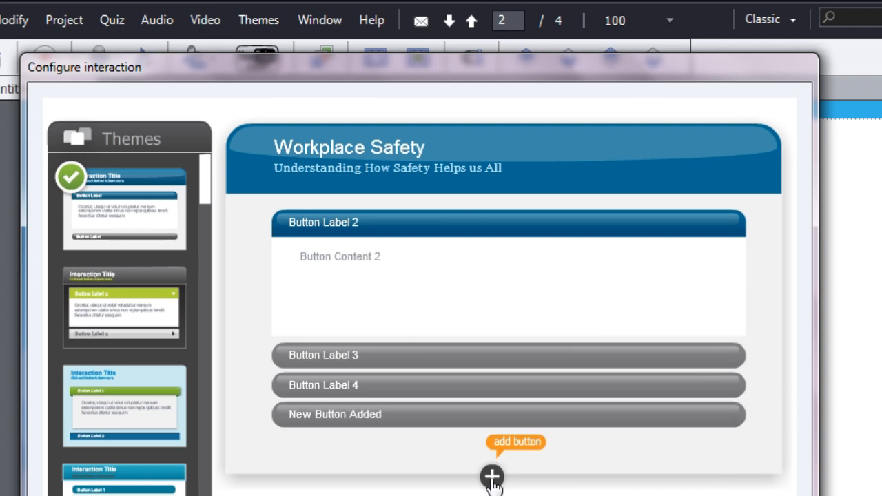
left_click(312, 415)
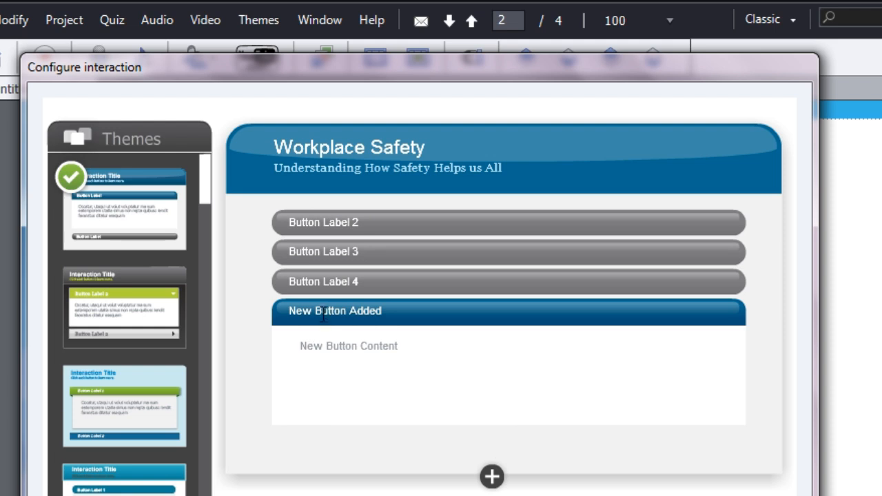
left_click(323, 315)
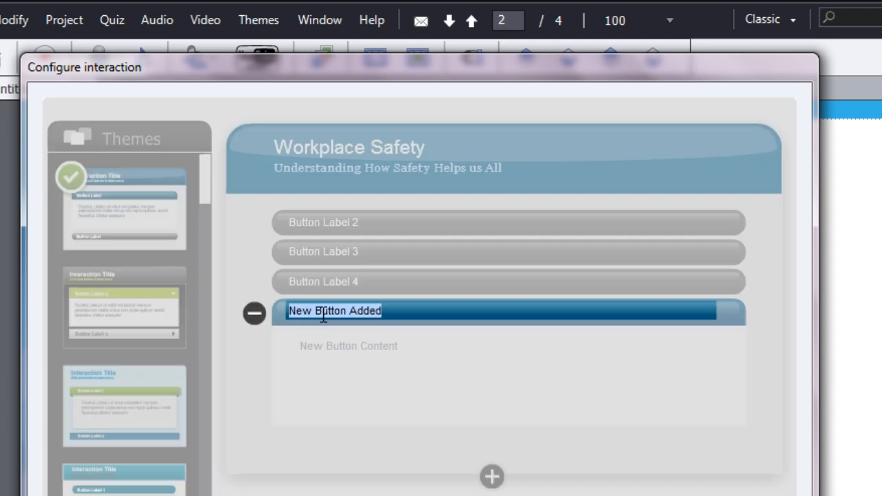
left_click(253, 315)
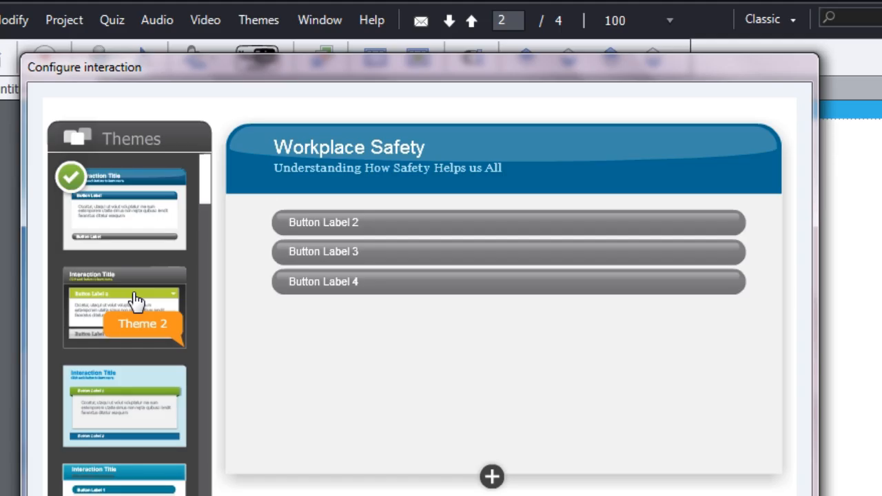
Try Theme 2 on the interaction and switch to the theme with a black header and red buttons
left_click(135, 301)
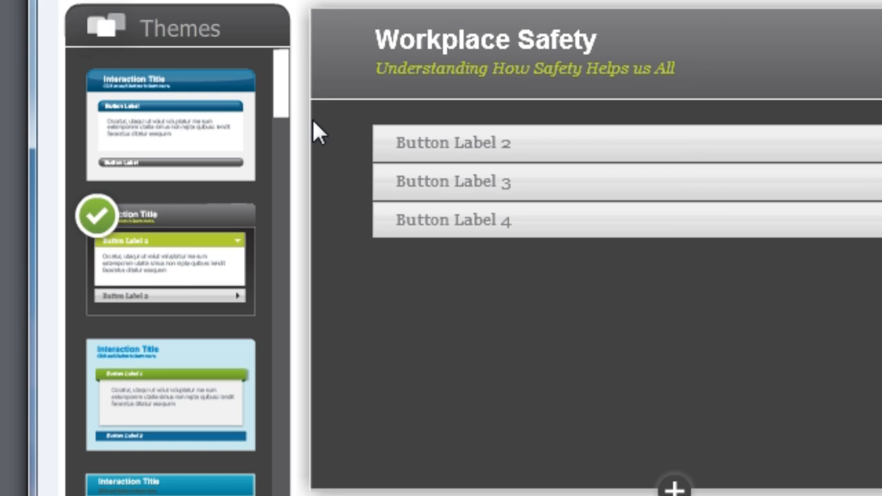
left_click_drag(285, 87, 276, 193)
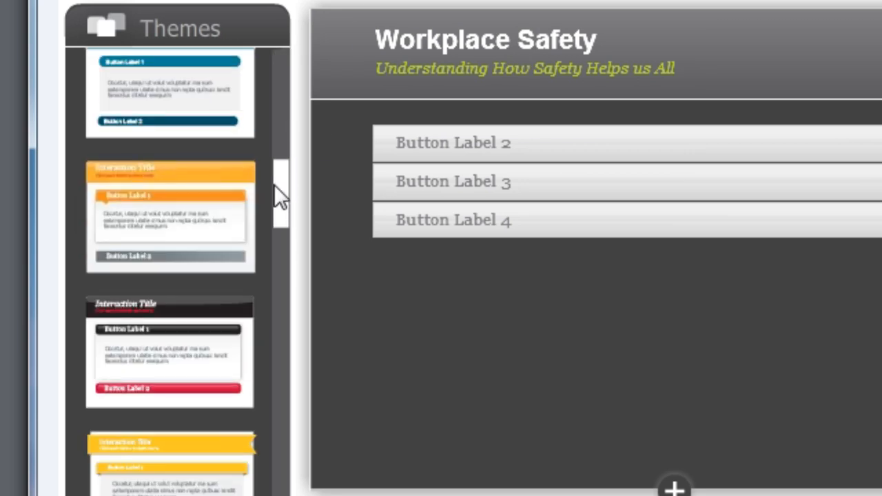
left_click(207, 343)
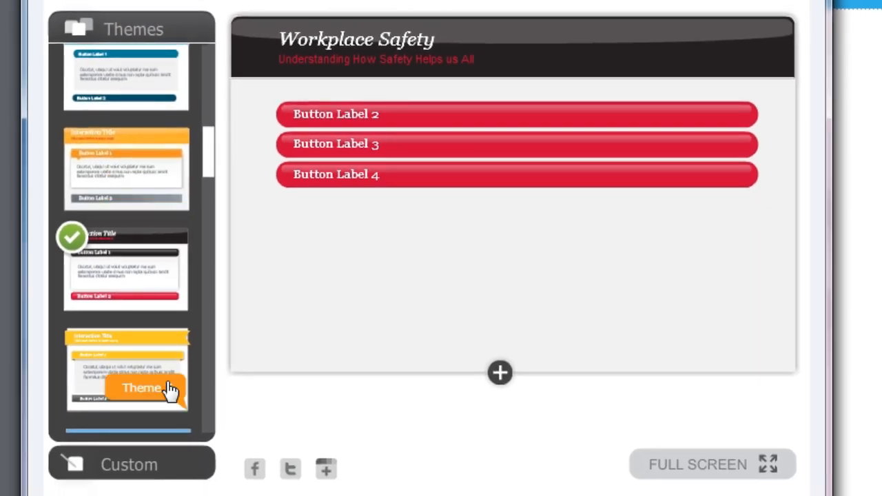
Customize the header by setting its background color to a muted reddish brown
left_click(130, 468)
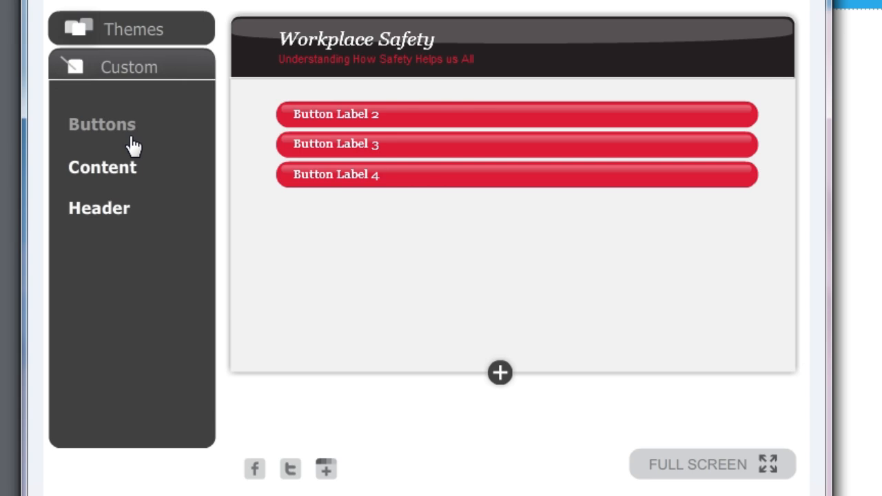
left_click(102, 211)
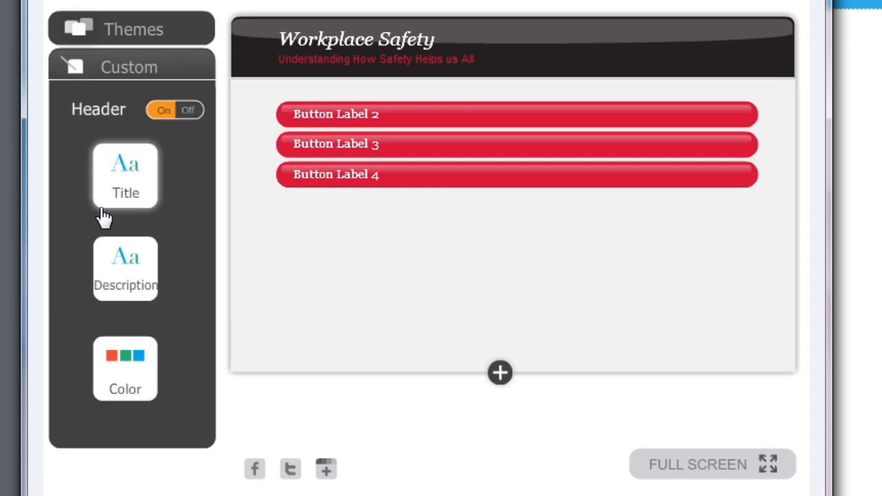
left_click(118, 390)
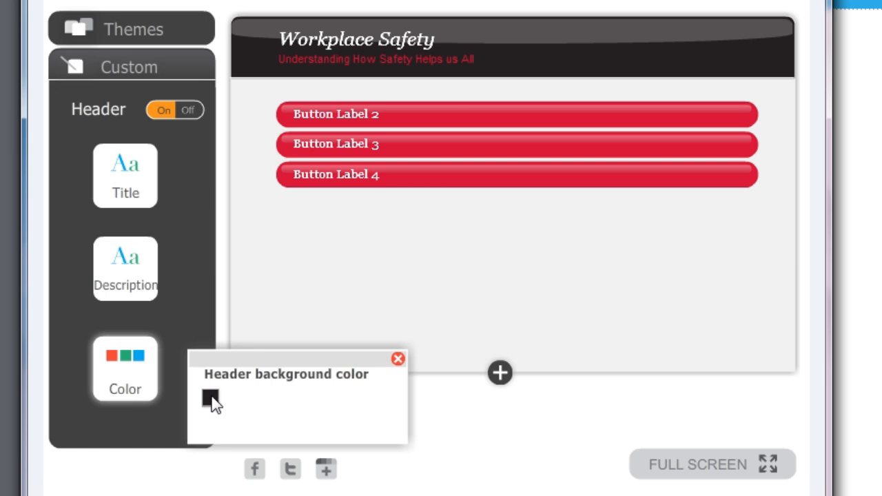
left_click(210, 399)
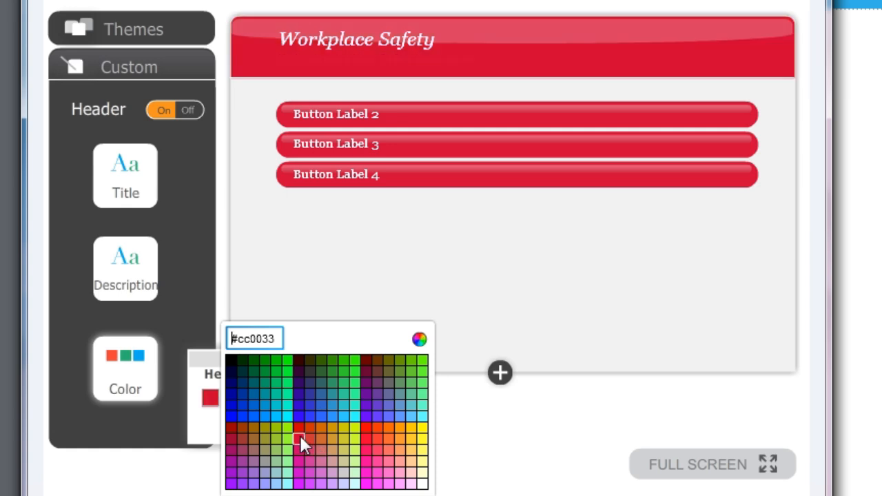
left_click(255, 448)
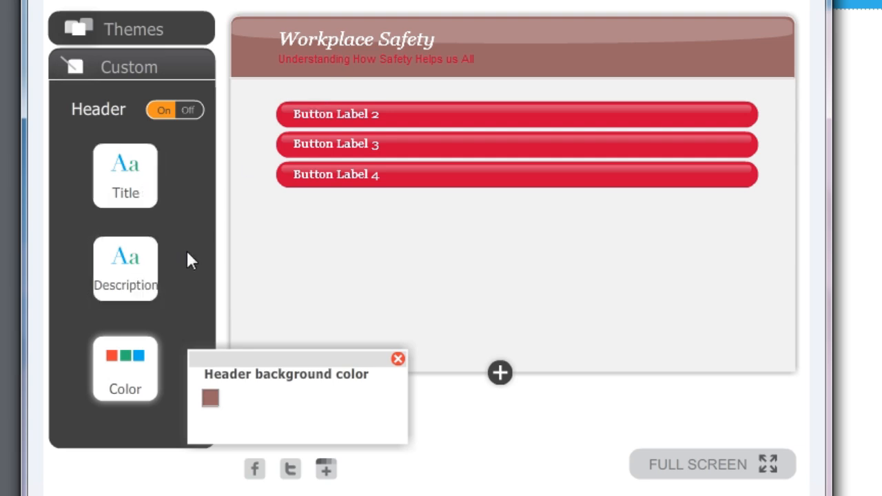
Set the text color of the header description to black and close its font styles
left_click(140, 289)
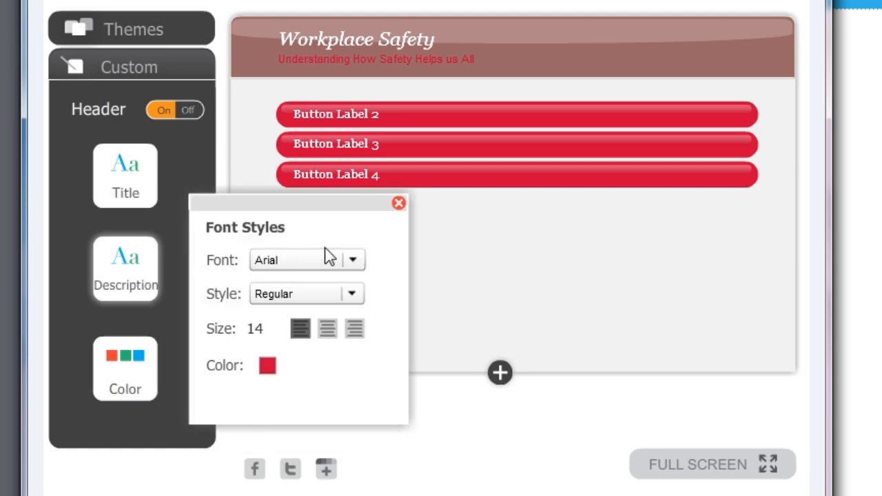
left_click(268, 368)
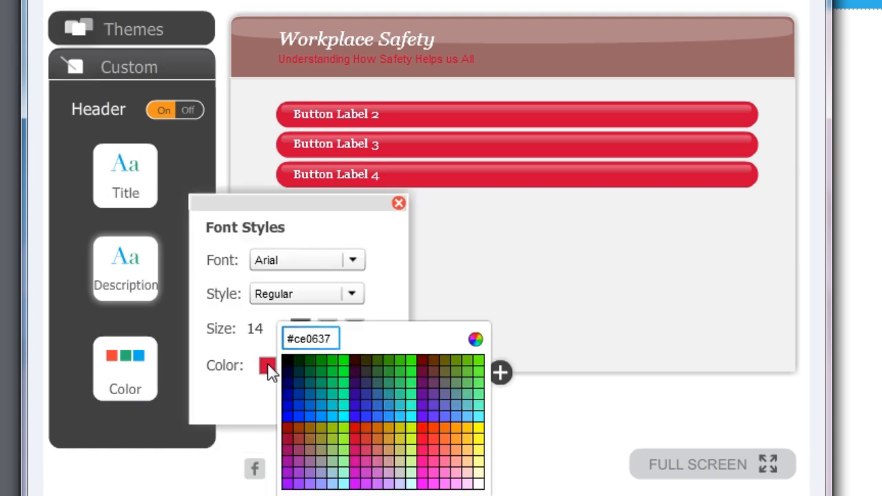
left_click(287, 361)
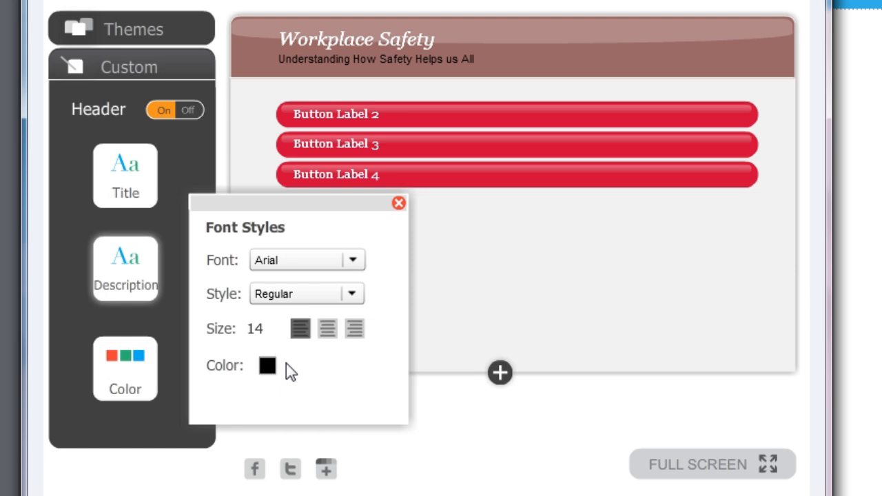
left_click(399, 204)
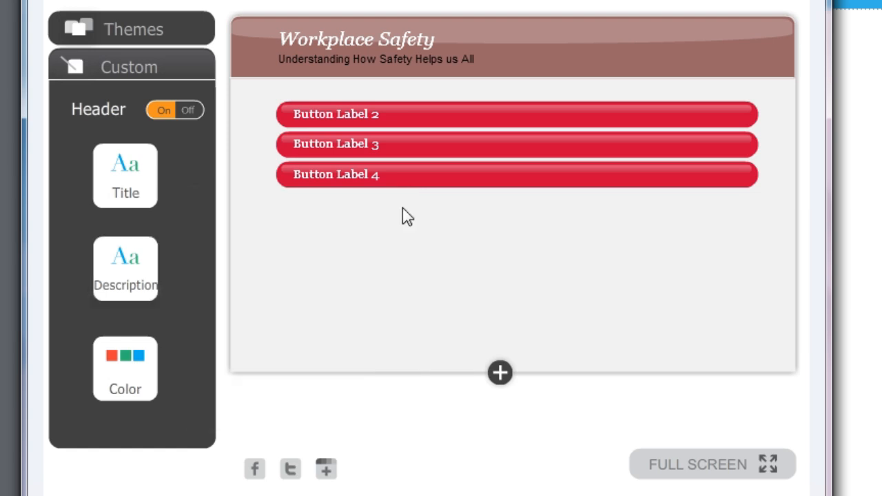